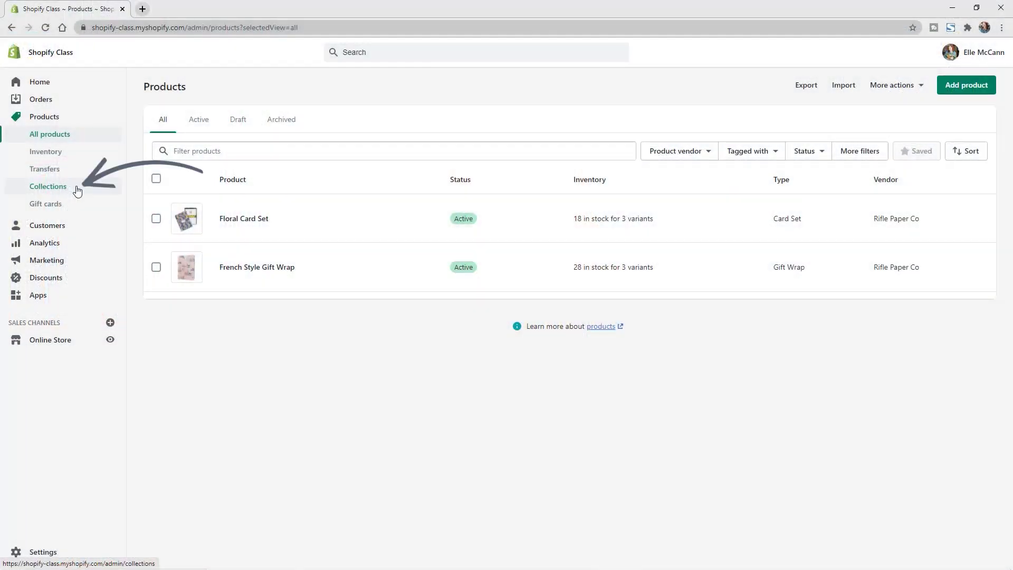
Start a new collection from the Collections list and scroll through the blank Automated form
left_click(68, 187)
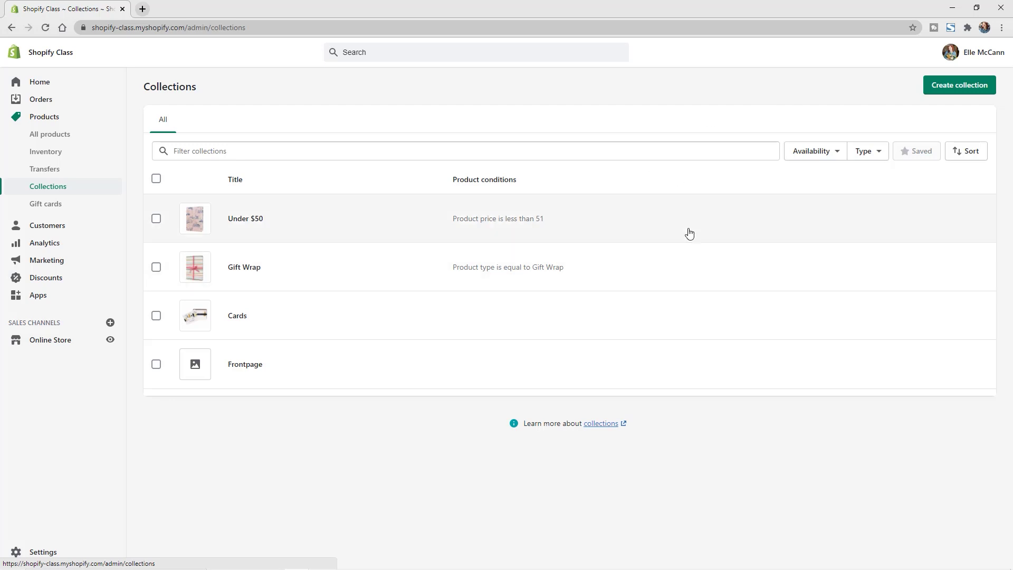
left_click(942, 90)
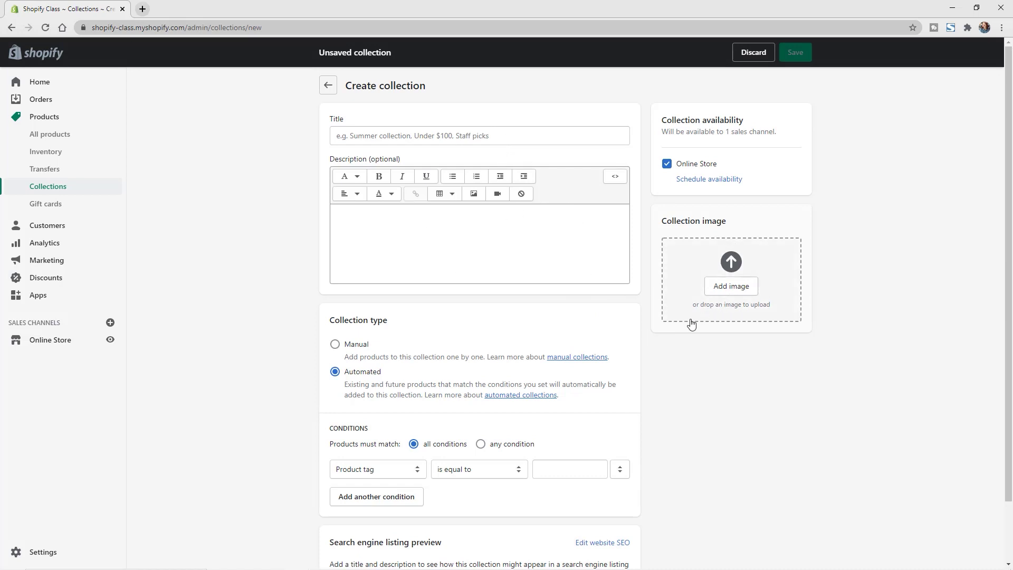
scroll(691, 323, "down", 2)
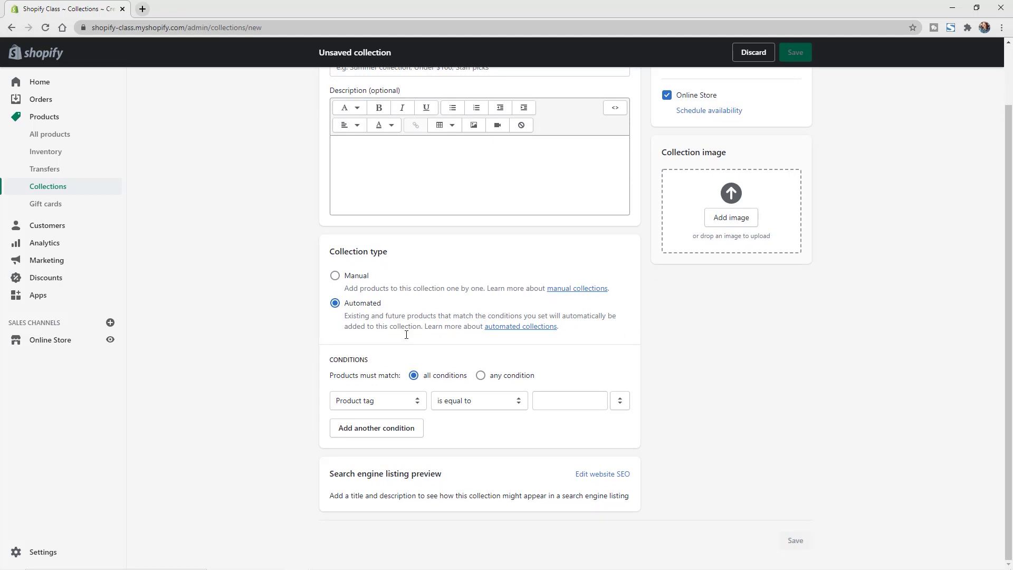
Switch the collection type to Manual and back to Automated, then open the condition field list
left_click(357, 279)
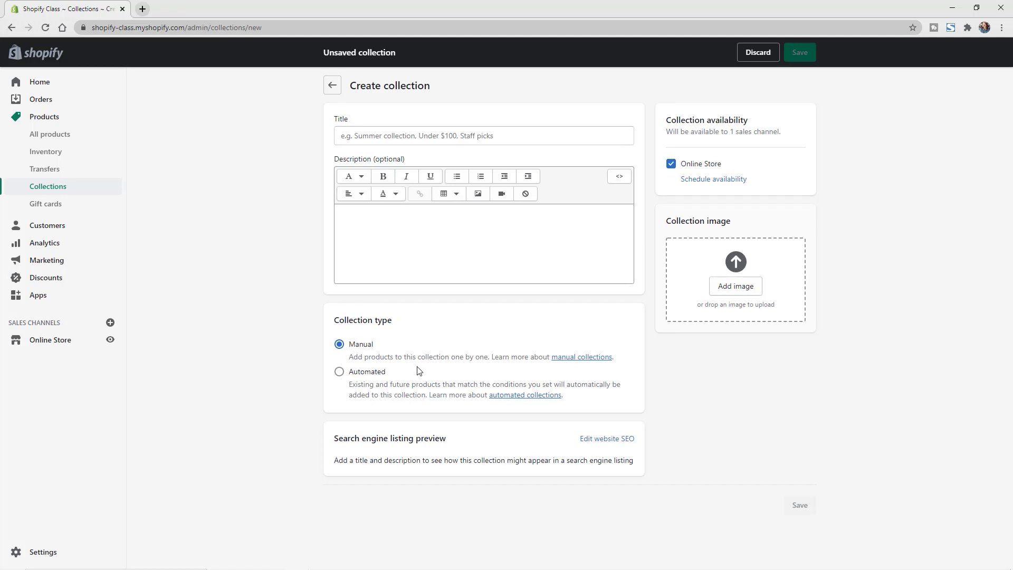
left_click(370, 375)
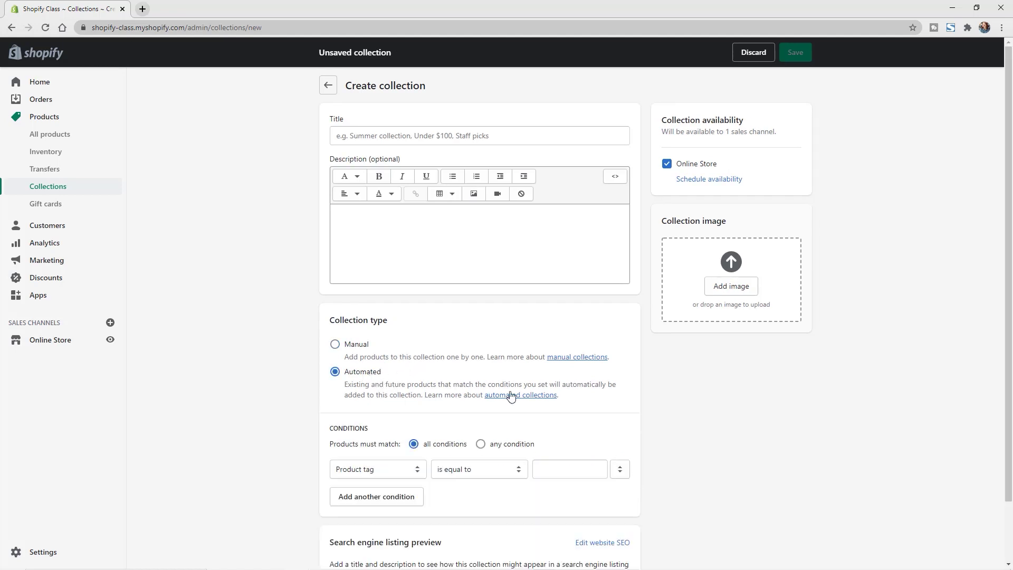
scroll(660, 414, "down", 1)
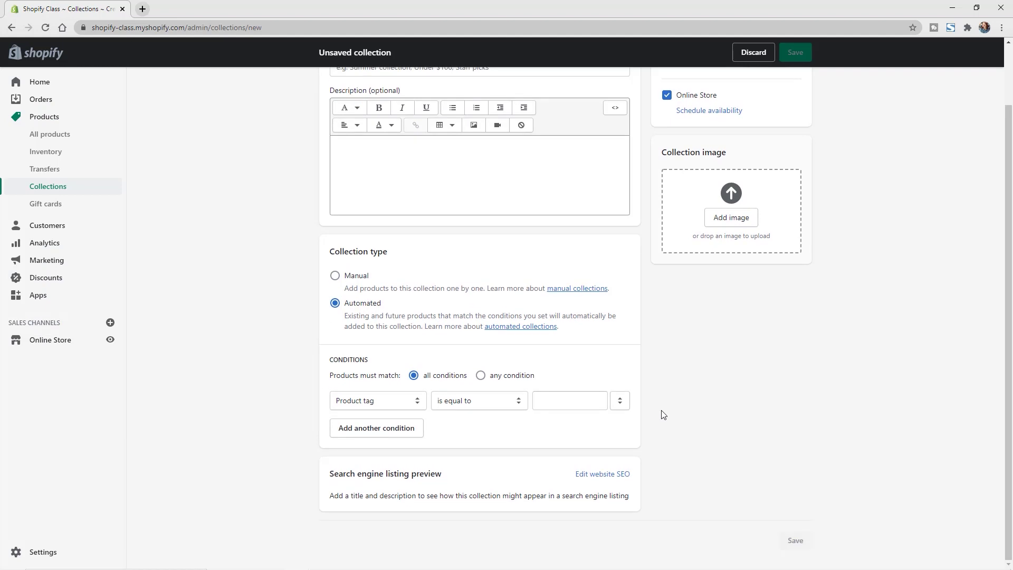
left_click(383, 406)
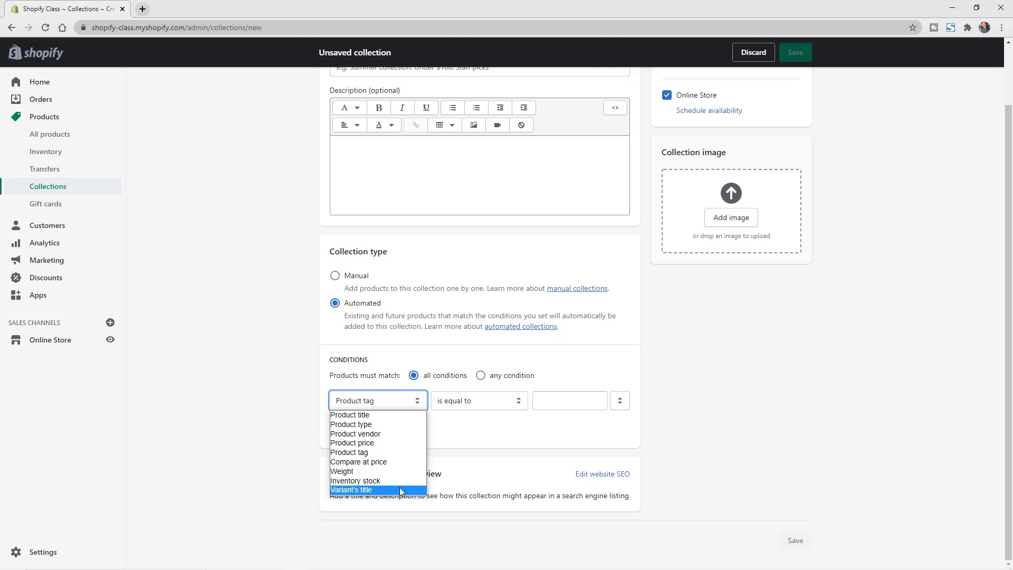
Set the first condition to Product type is equal to Card Set
left_click(402, 426)
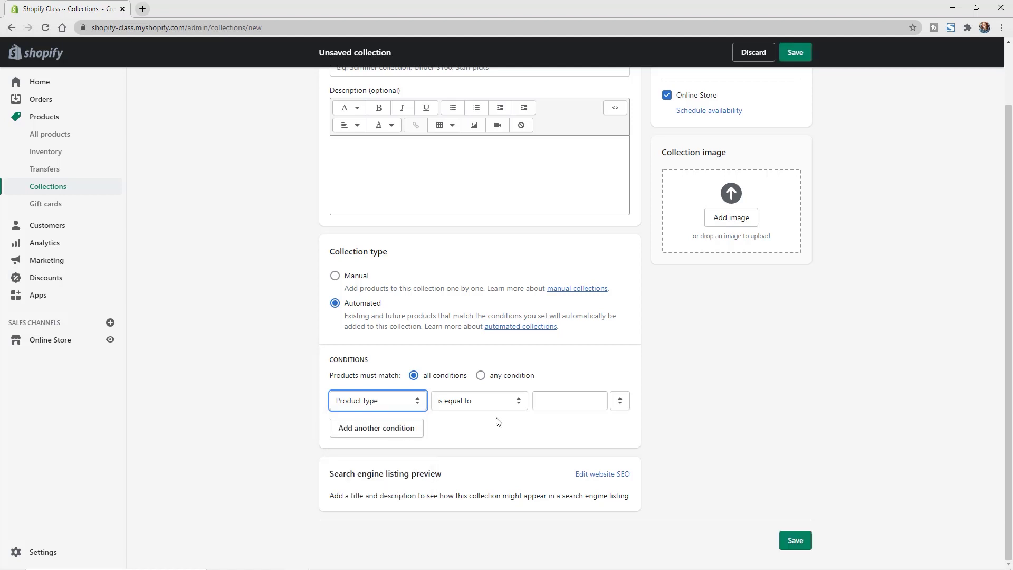
left_click(620, 407)
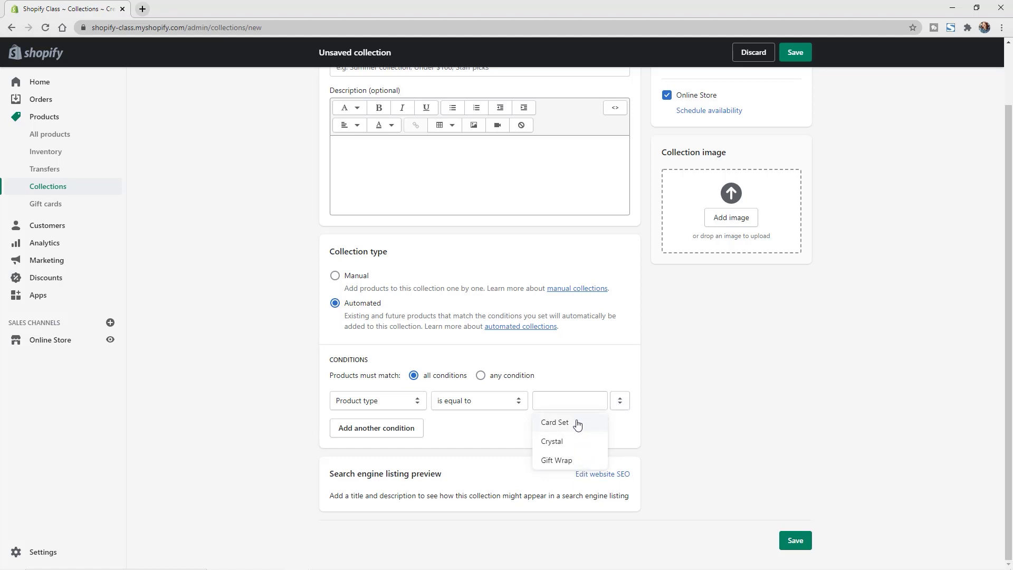
left_click(554, 422)
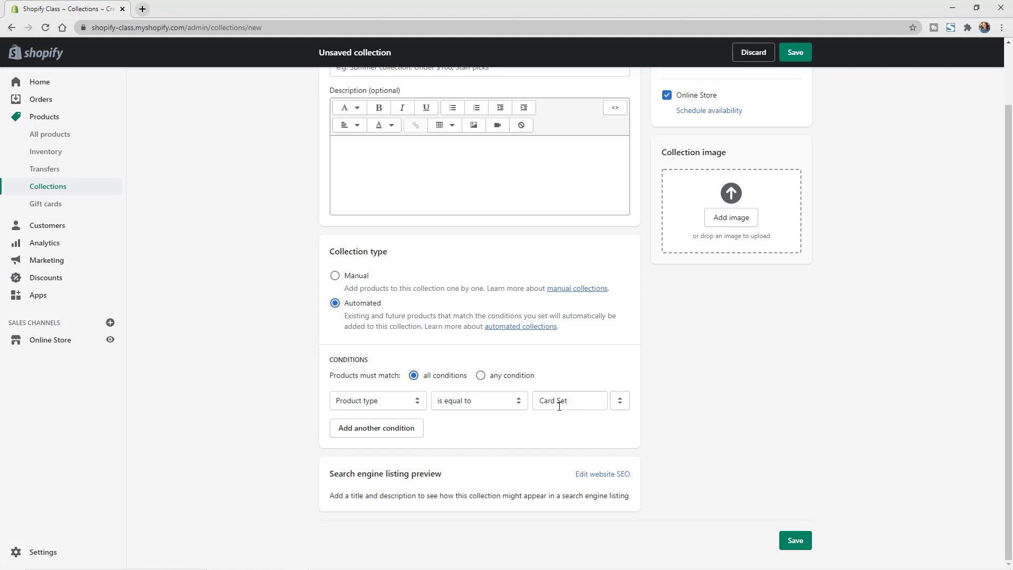
left_click(482, 403)
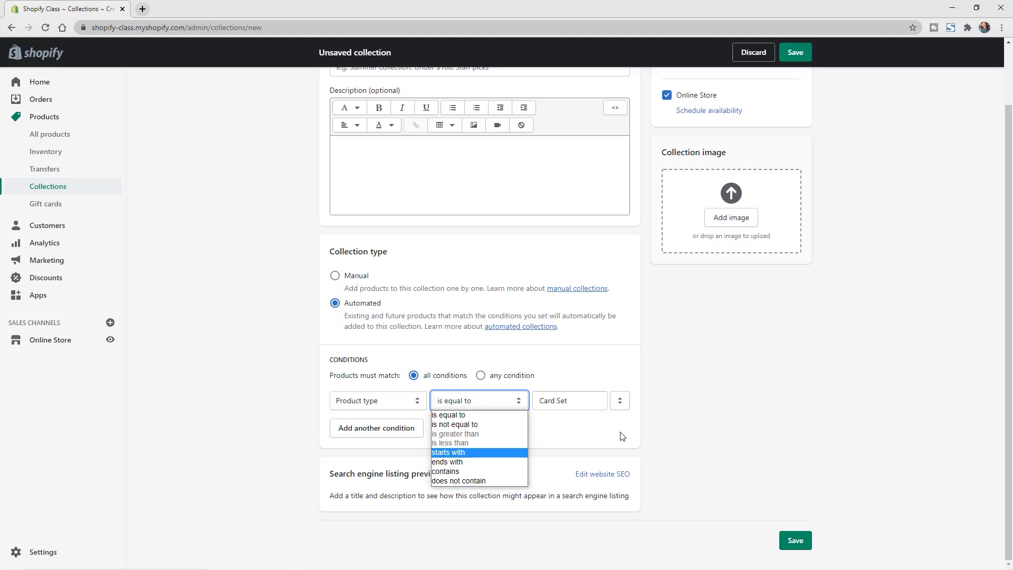
Keep the 'is equal to' comparison and add a second Product type condition row
left_click(713, 431)
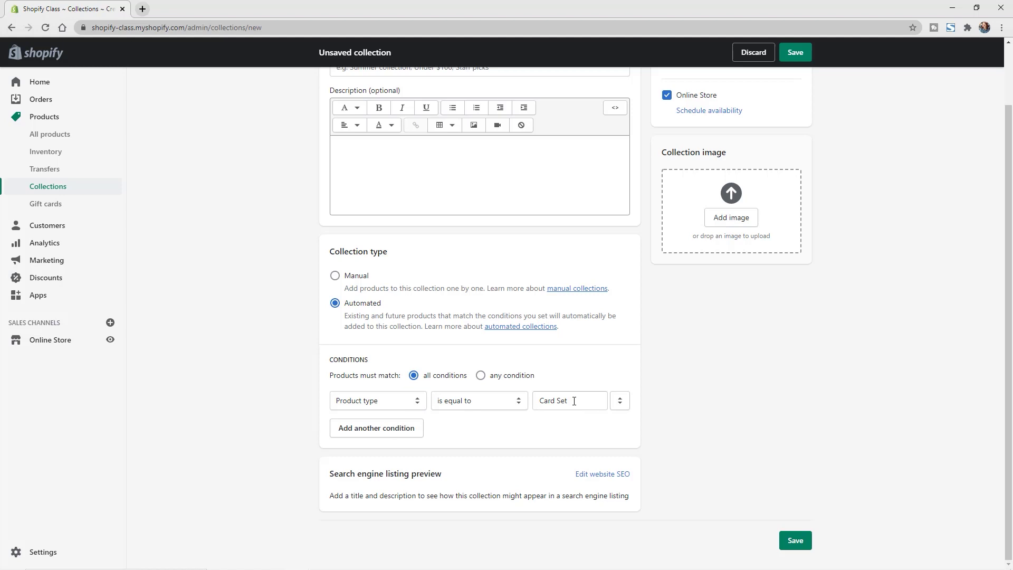
left_click(408, 428)
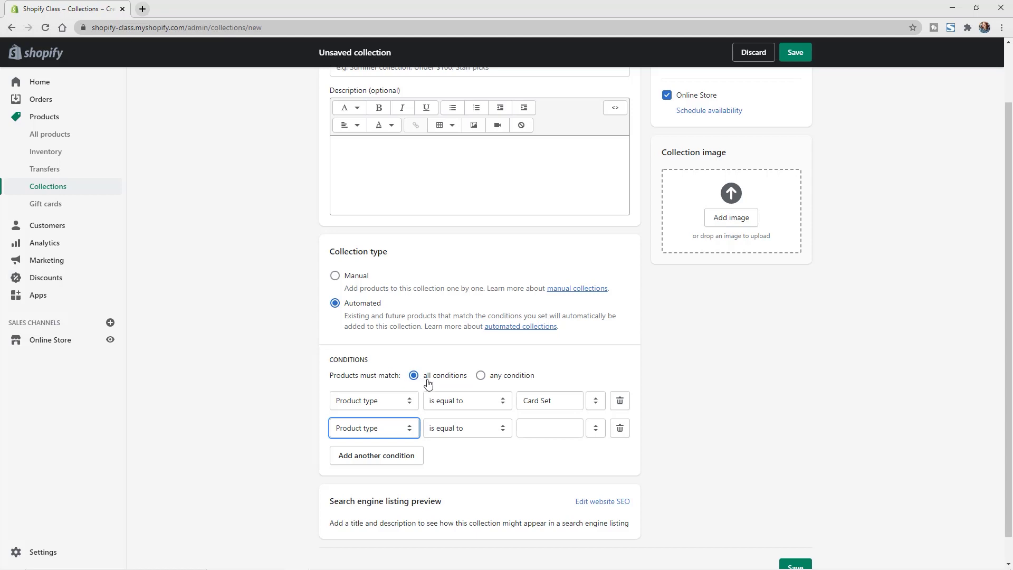
Change the condition values to Earrings and Bracelets, matching products on any condition
left_click_drag(566, 401, 522, 398)
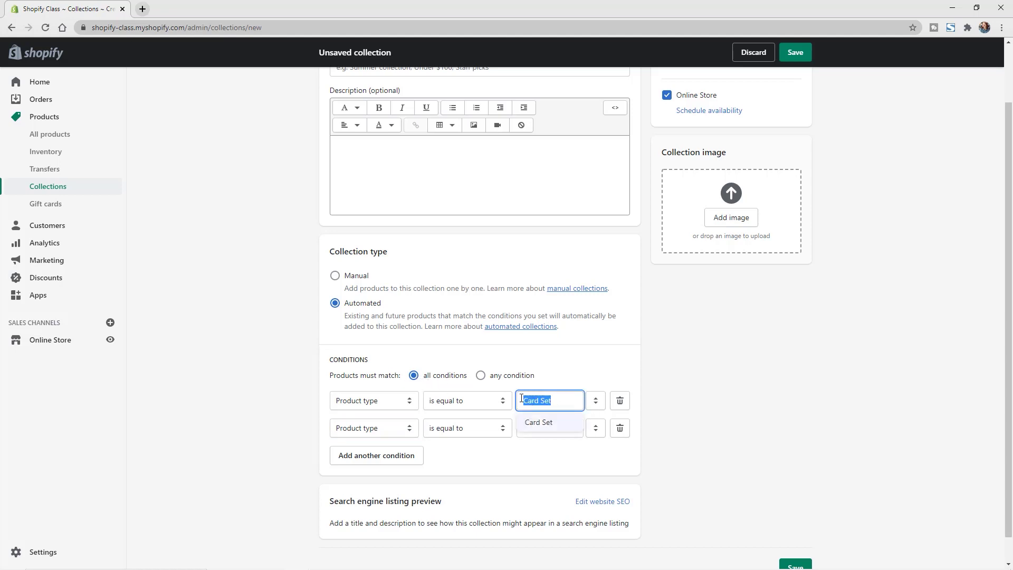
type("Earrings")
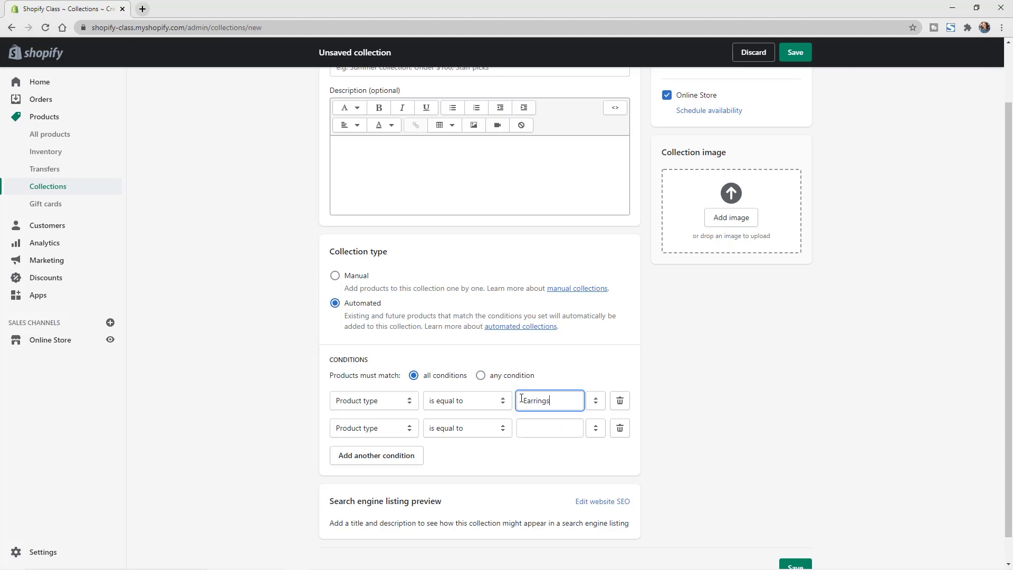
left_click(554, 425)
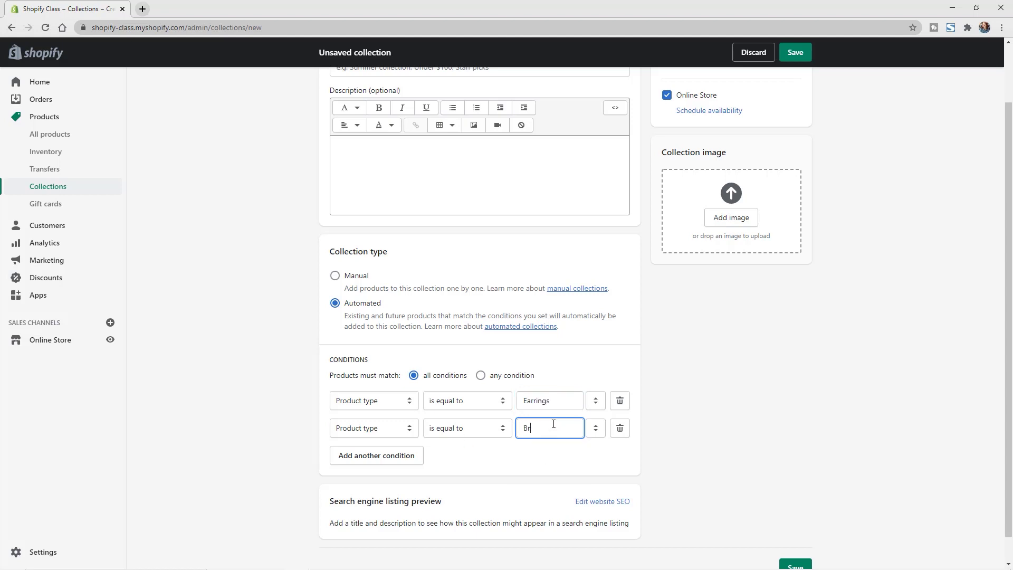
type("acelets")
left_click(778, 417)
left_click(479, 377)
Delete the Bracelets row, require all conditions, and add a Product price is less than $50 rule
left_click(620, 429)
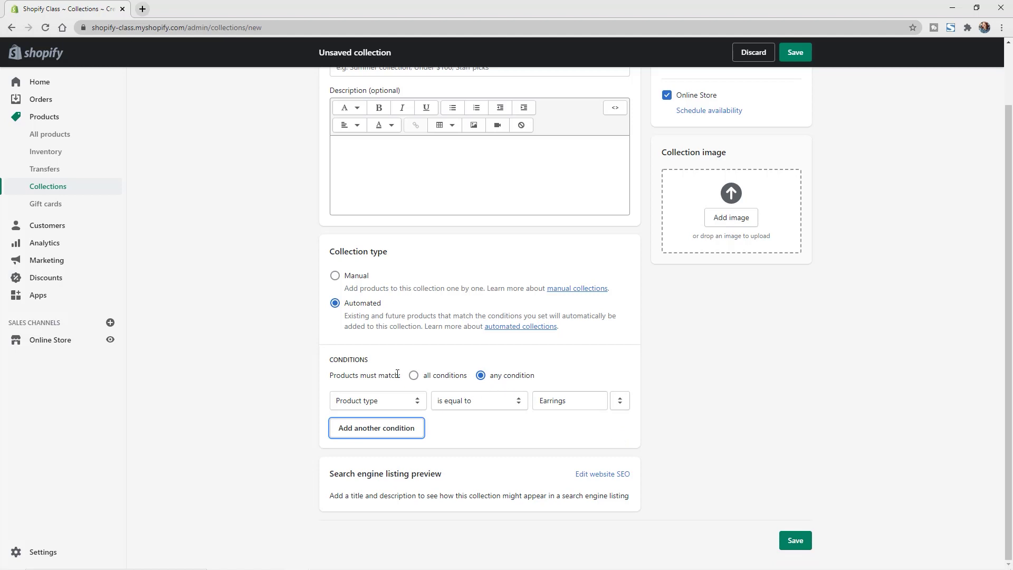
left_click(420, 384)
left_click(371, 430)
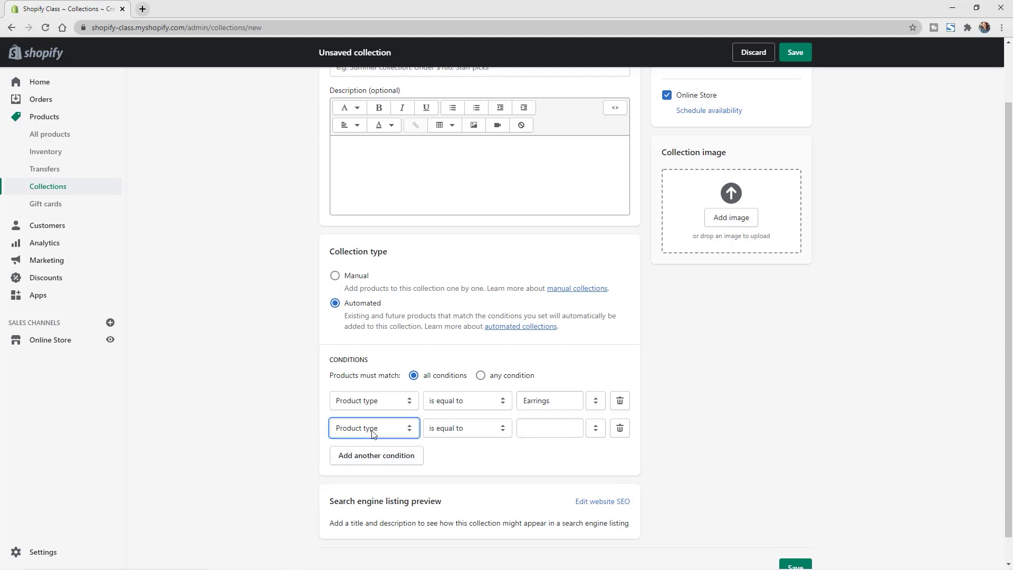
left_click(411, 432)
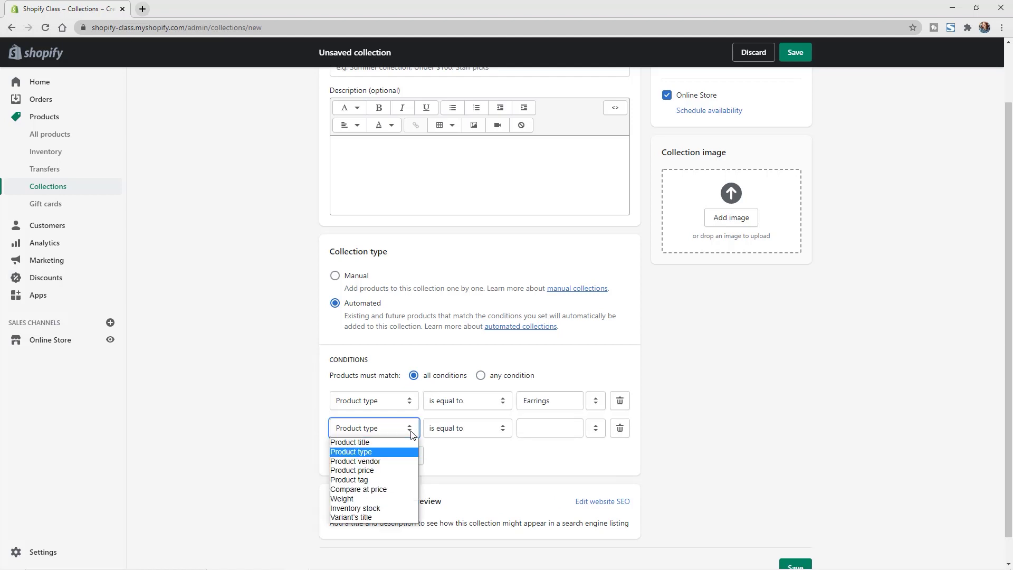
left_click(390, 473)
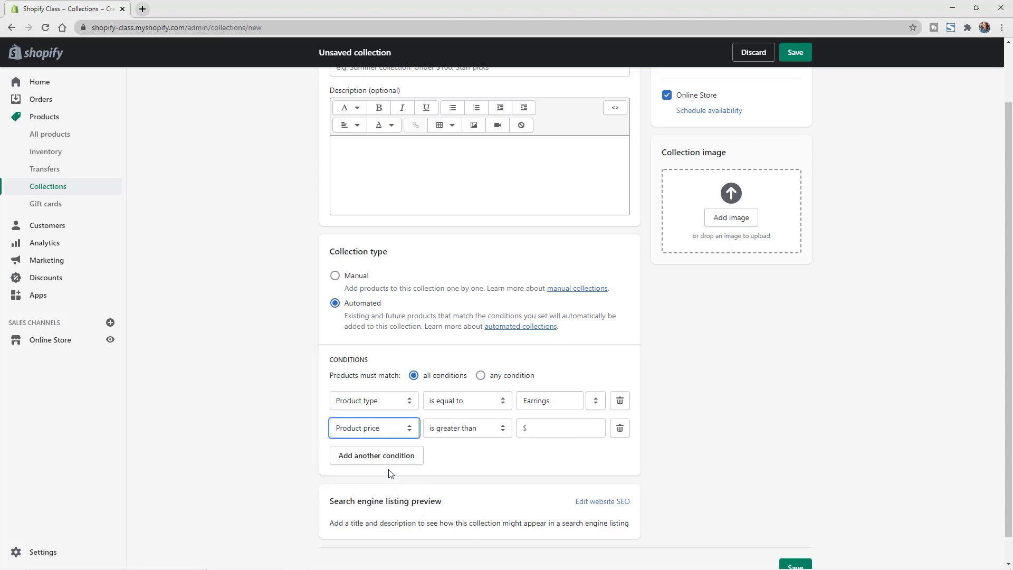
left_click(528, 425)
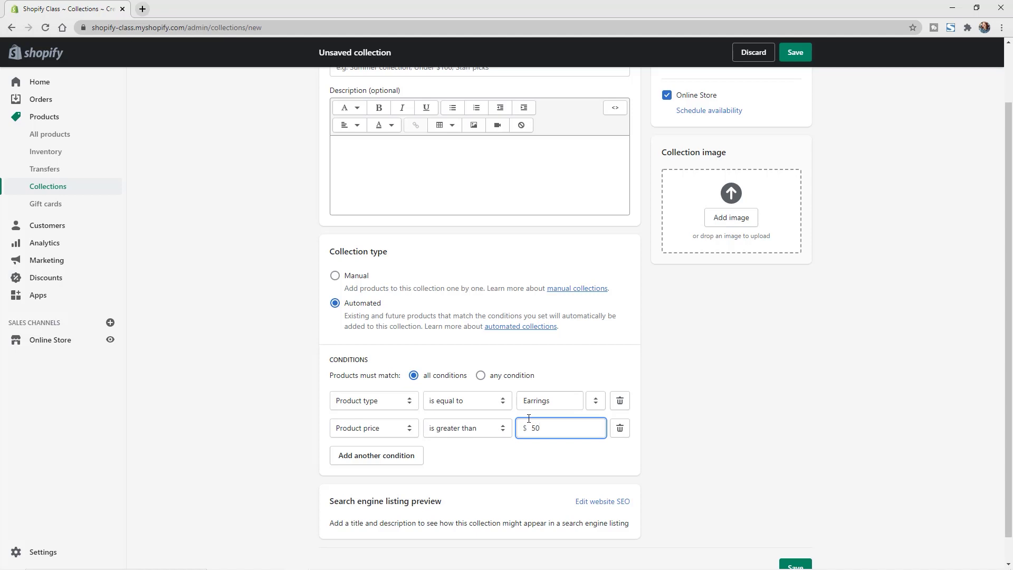
left_click(486, 431)
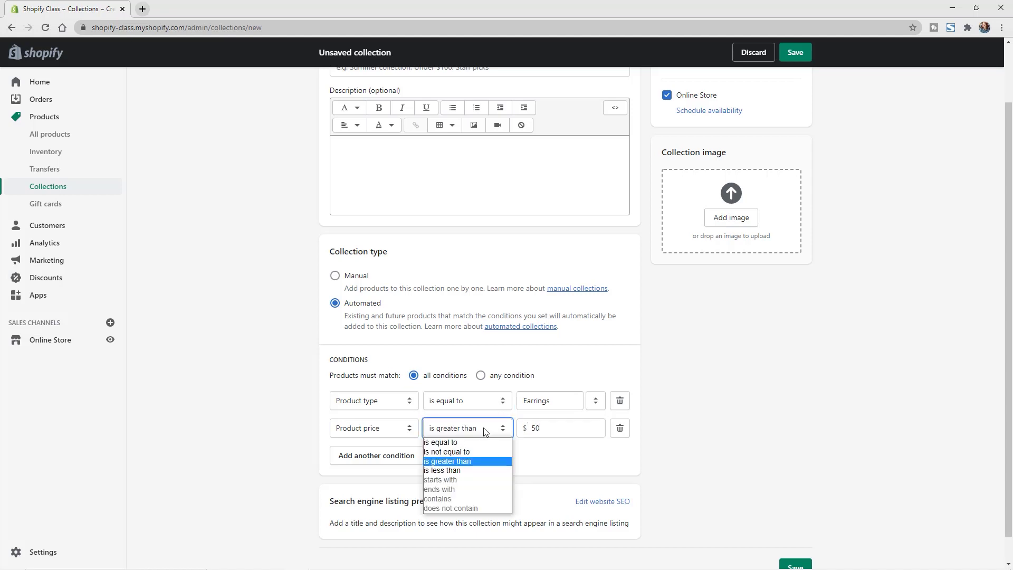
left_click(474, 470)
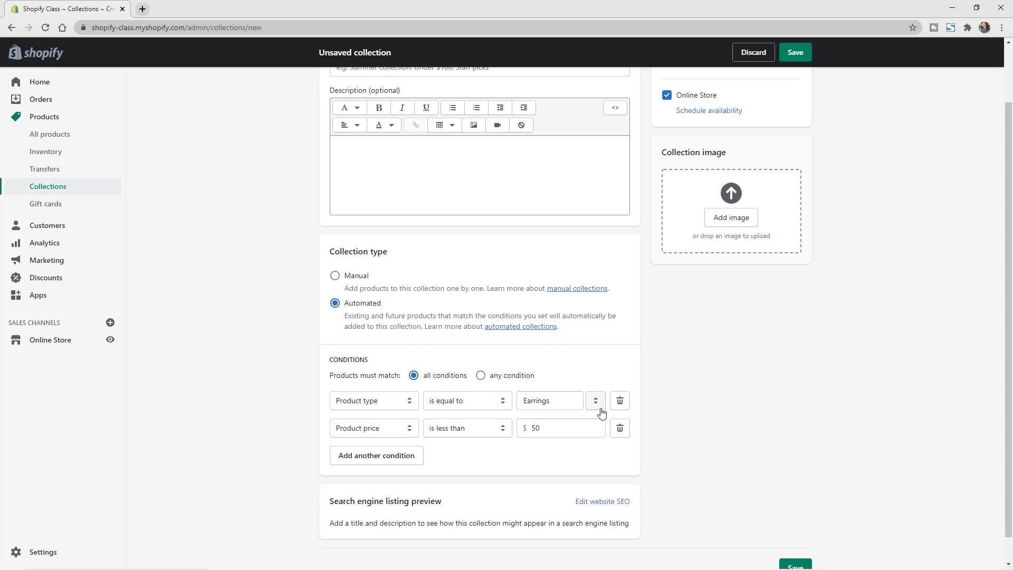
Remove the price rule and change the product type value to Card Set
left_click(620, 429)
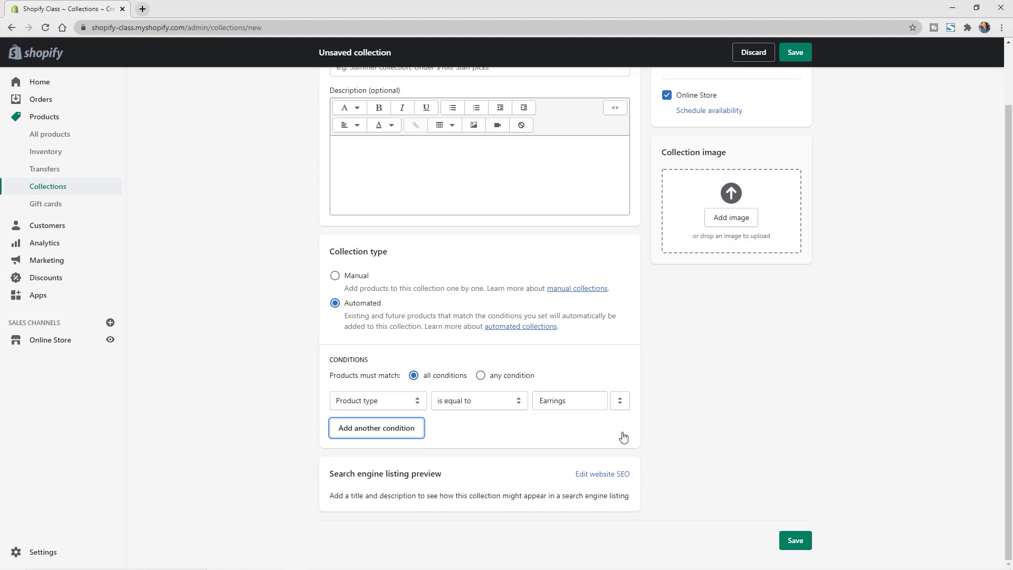
left_click(621, 405)
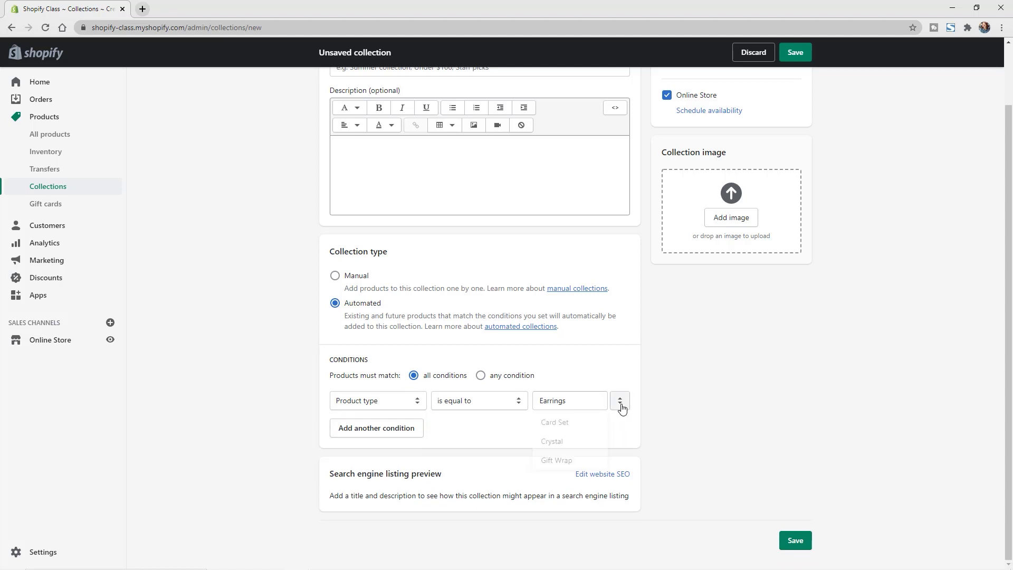
left_click(577, 426)
Title the collection 'Card Set' and save it
scroll(558, 425, "up", 2)
left_click(388, 136)
type("Card Sets")
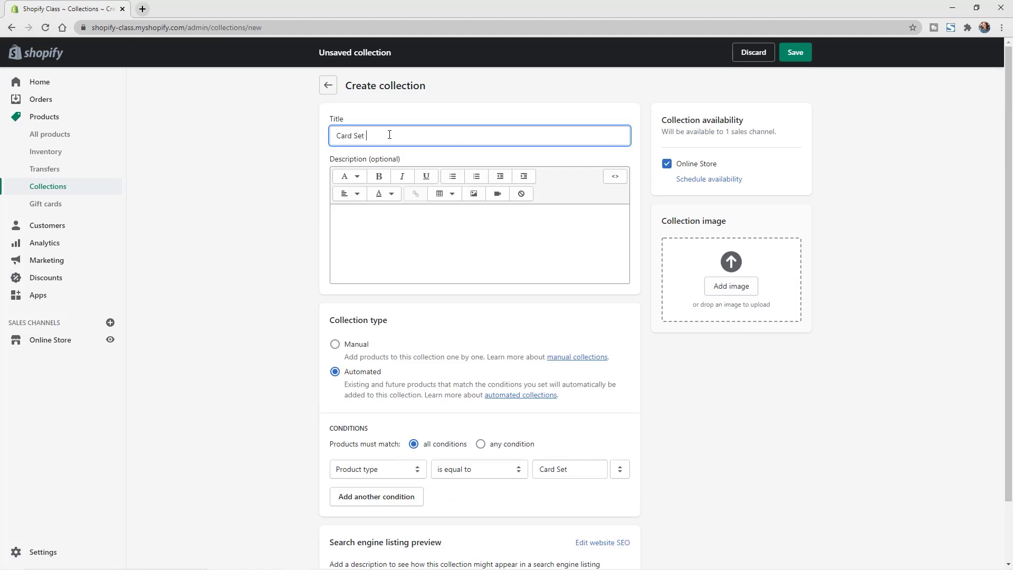
left_click(792, 52)
scroll(853, 242, "down", 2)
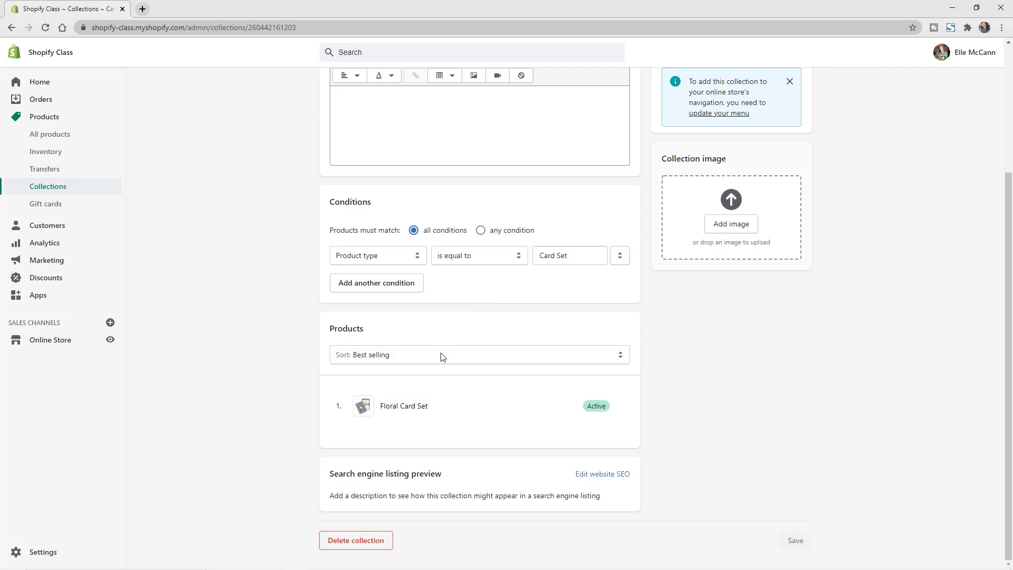
Set the product sort to Manually and drag Floral Card Set to reorder it
left_click(456, 359)
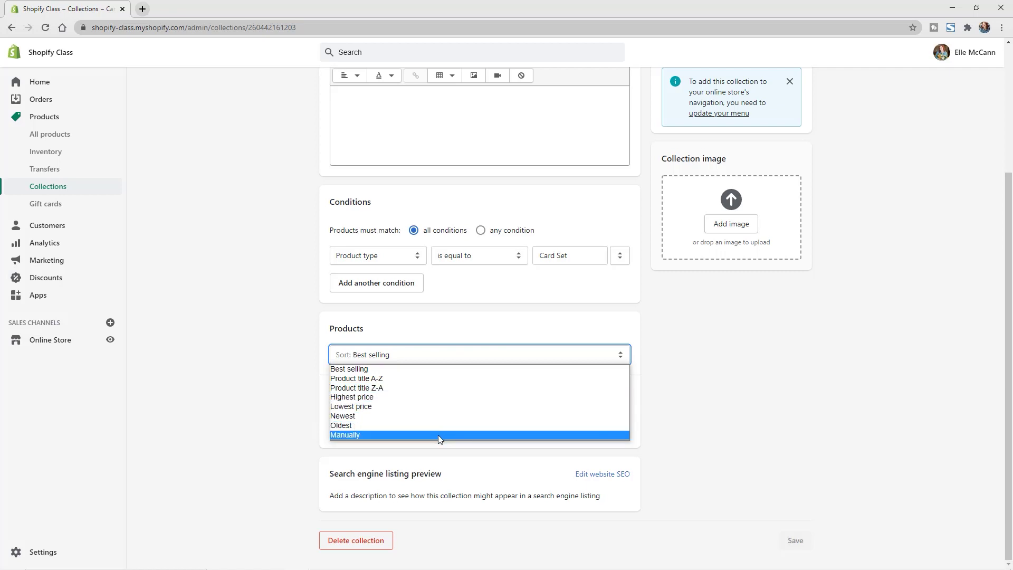
left_click(438, 435)
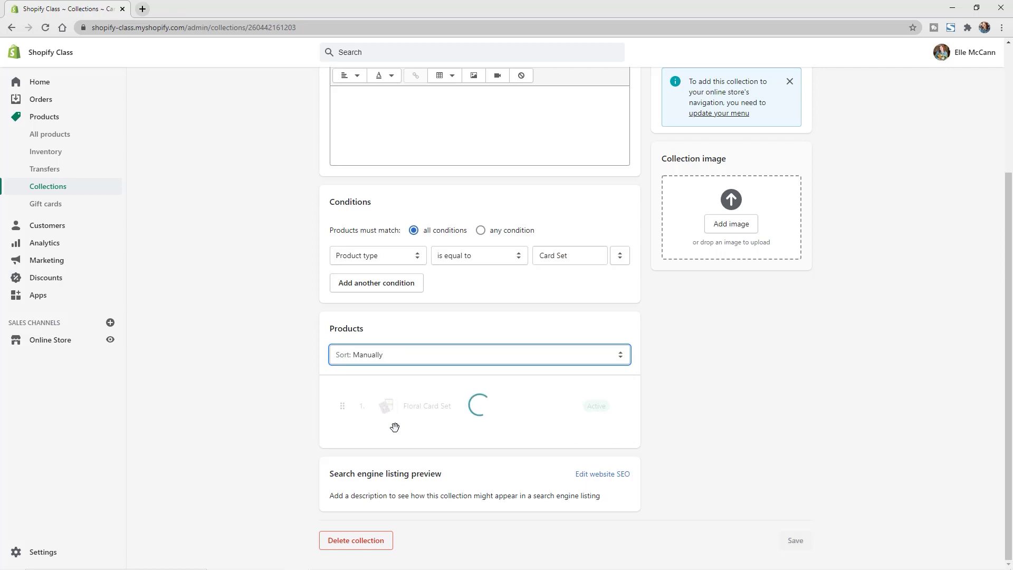
left_click_drag(340, 406, 362, 382)
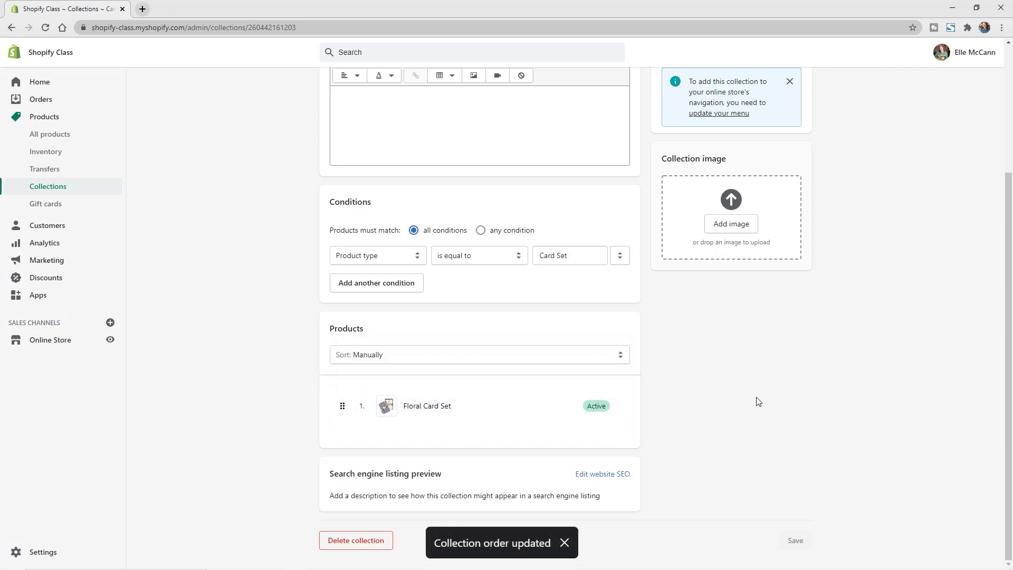